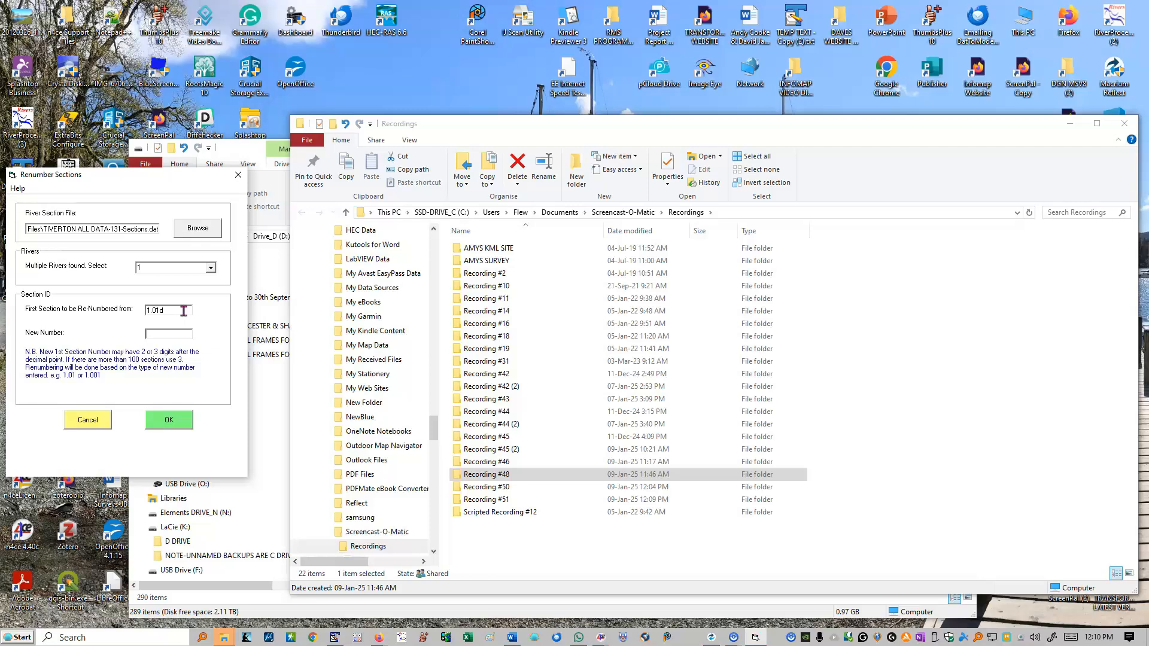
Renumber river 1's sections starting from section 1.01d with new first number 1.01d, and close the section renumbering tool.
{"action": "left_click", "coordinate": [167, 311]}
{"action": "left_click", "coordinate": [153, 333]}
{"action": "left_click", "coordinate": [168, 419]}
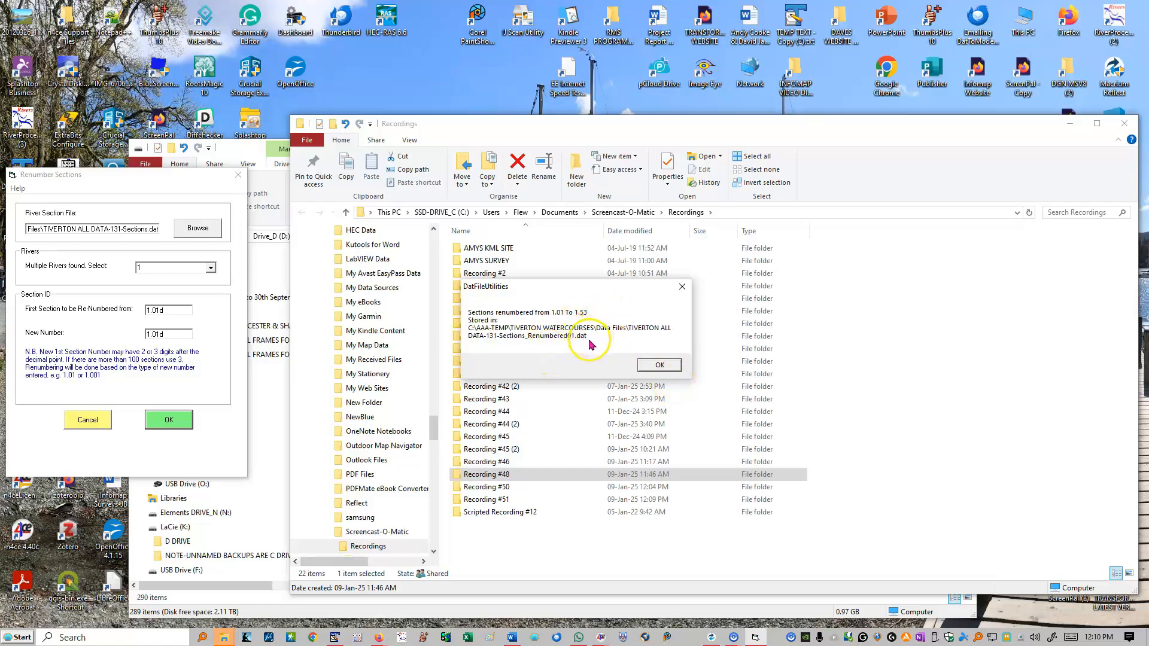
{"action": "left_click", "coordinate": [645, 366]}
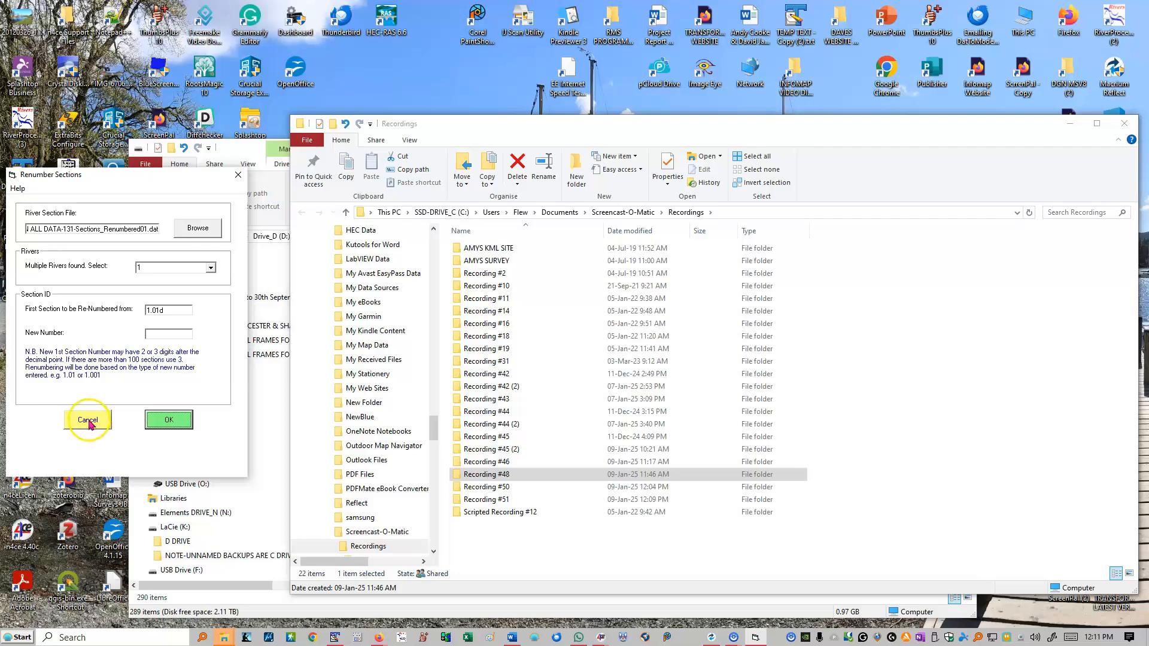
{"action": "left_click", "coordinate": [86, 425]}
Open the structure renumbering tool, review its section file and first structure number, and return without renumbering.
{"action": "left_click", "coordinate": [149, 335]}
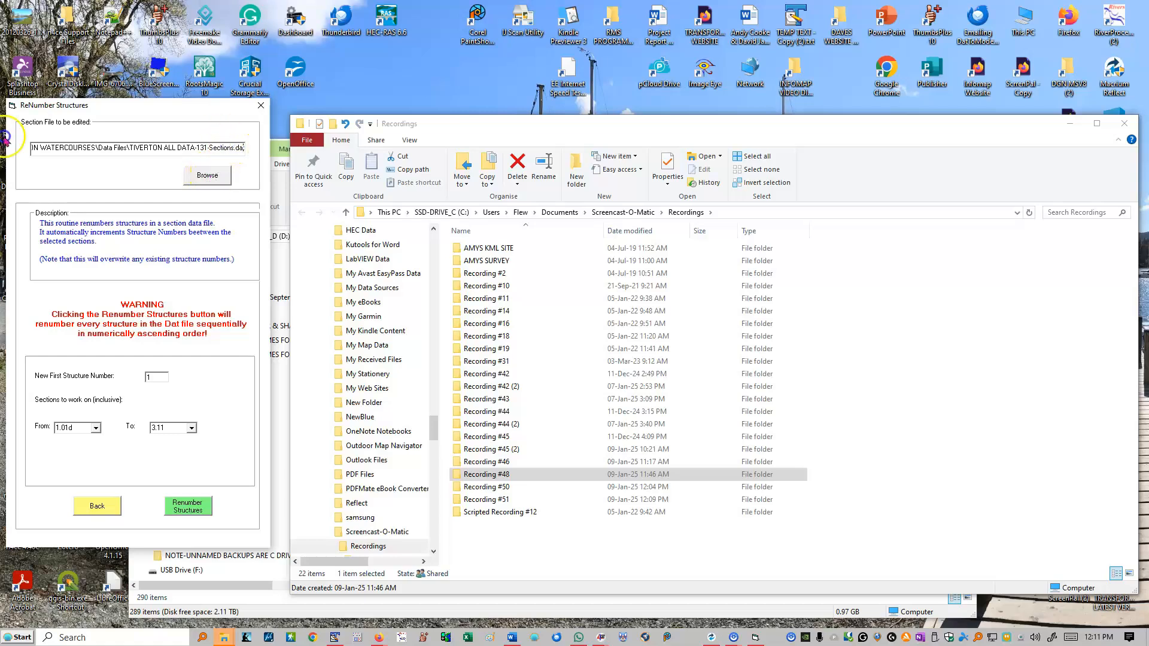
{"action": "left_click_drag", "start_coordinate": [221, 147], "coordinate": [66, 122]}
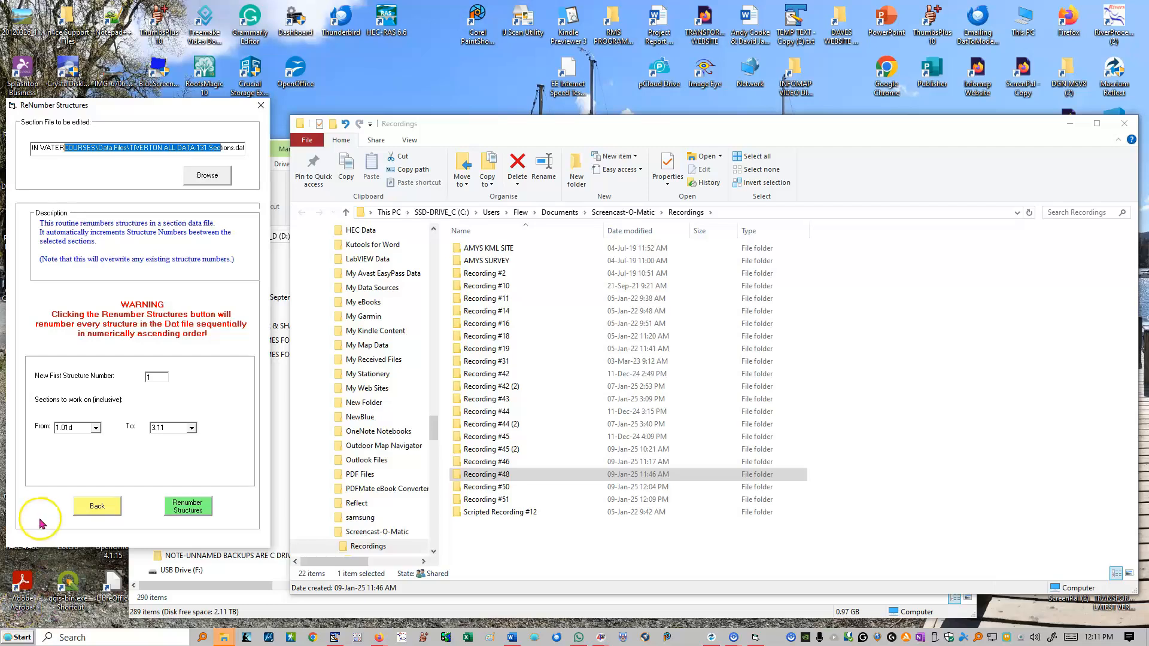
{"action": "left_click", "coordinate": [157, 377]}
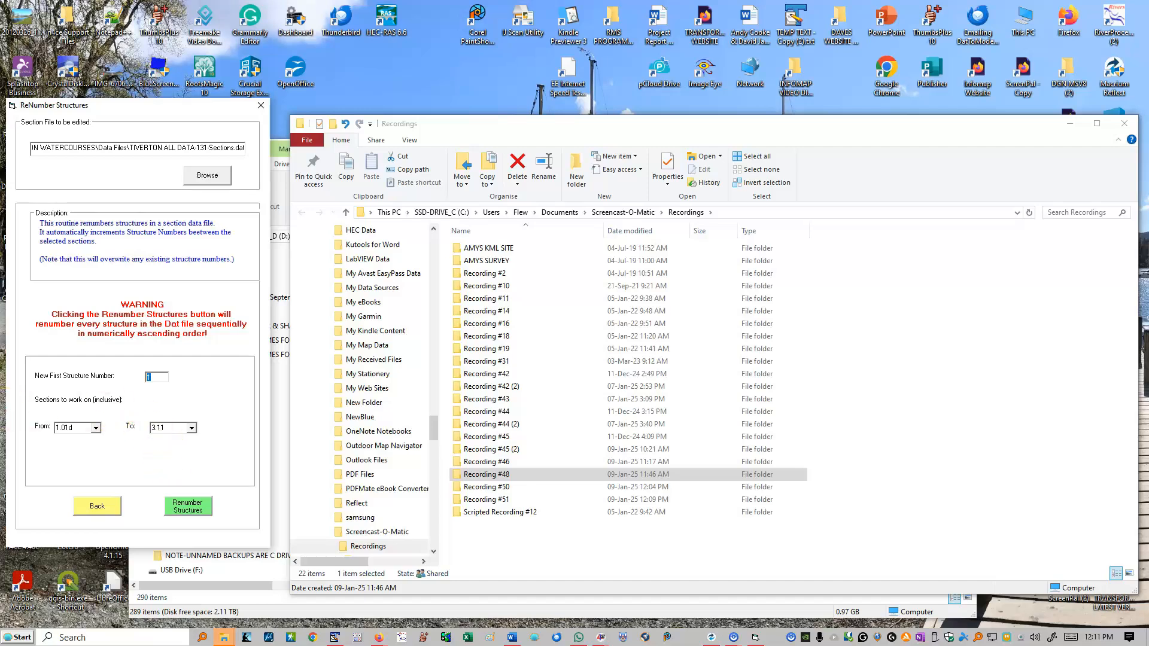
{"action": "left_click", "coordinate": [97, 506]}
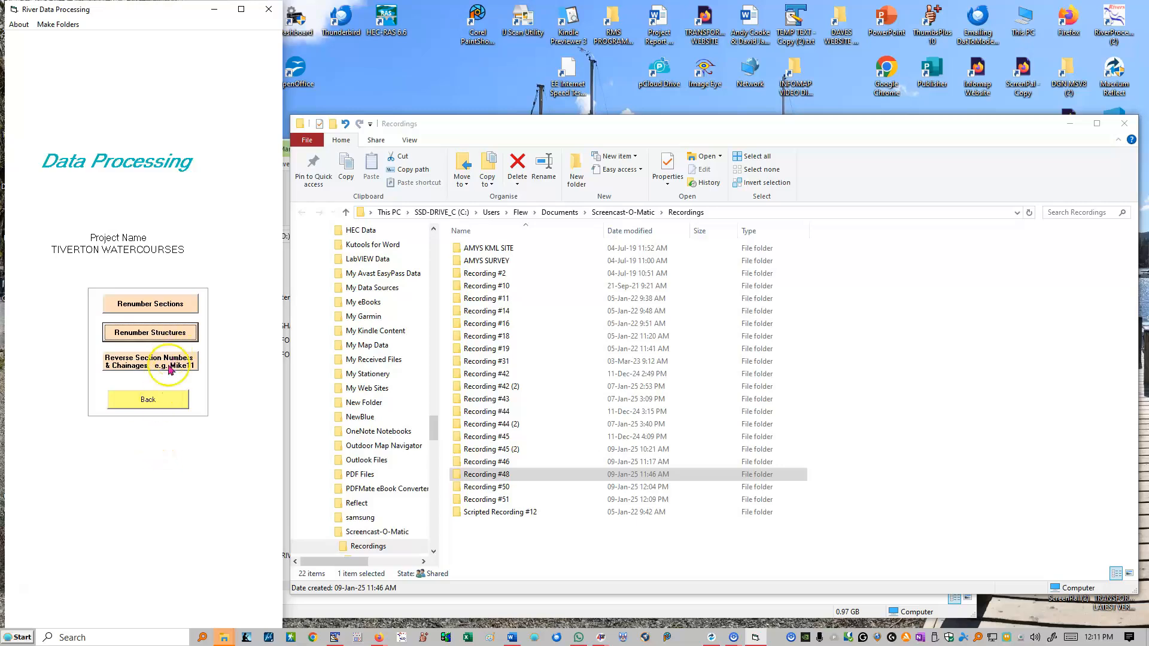
Reverse the section numbers and chainages of TIVERTON ALL DATA-131-Sections.dat and return to the main menu.
{"action": "left_click", "coordinate": [144, 366]}
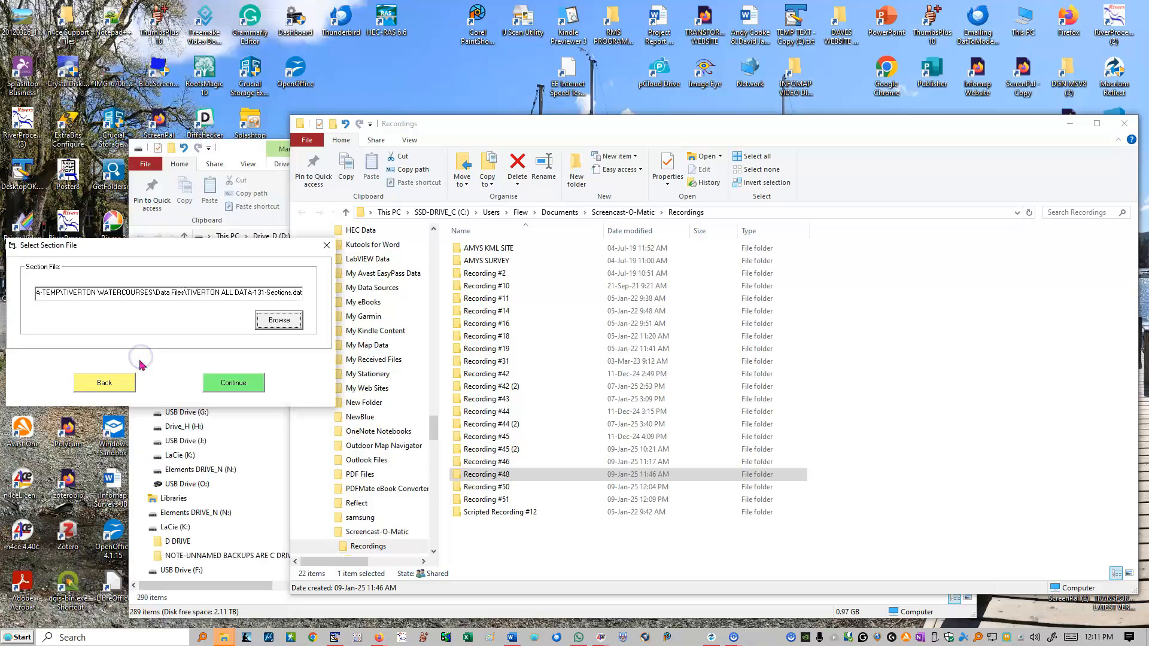
{"action": "left_click_drag", "start_coordinate": [293, 292], "coordinate": [154, 294]}
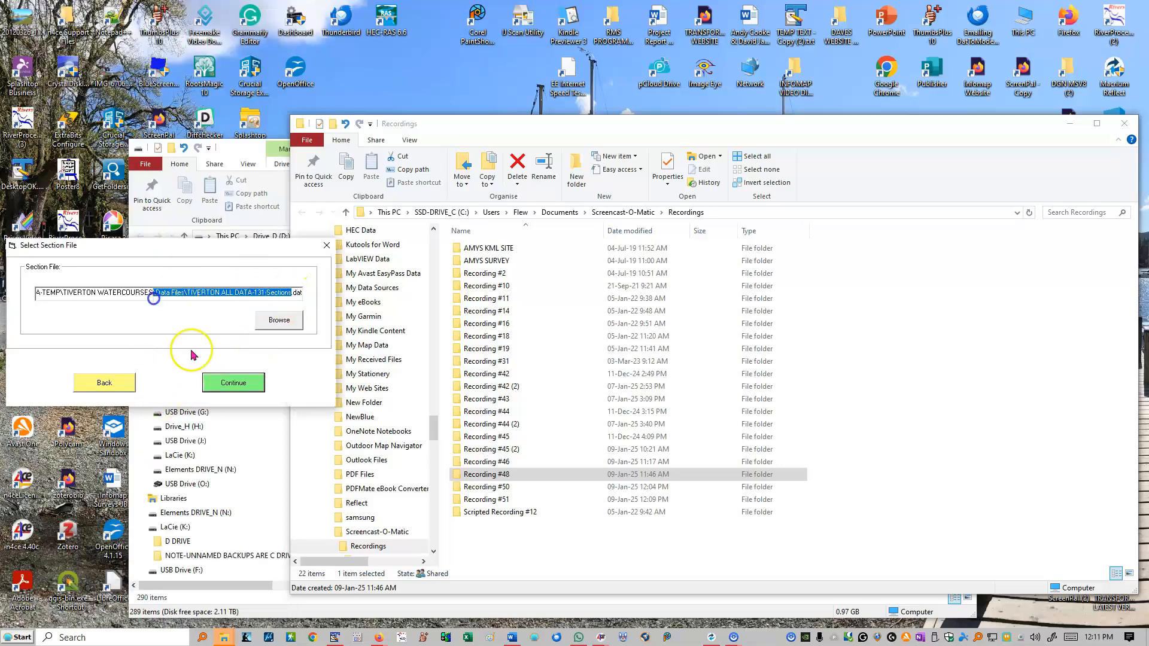
{"action": "left_click", "coordinate": [230, 384]}
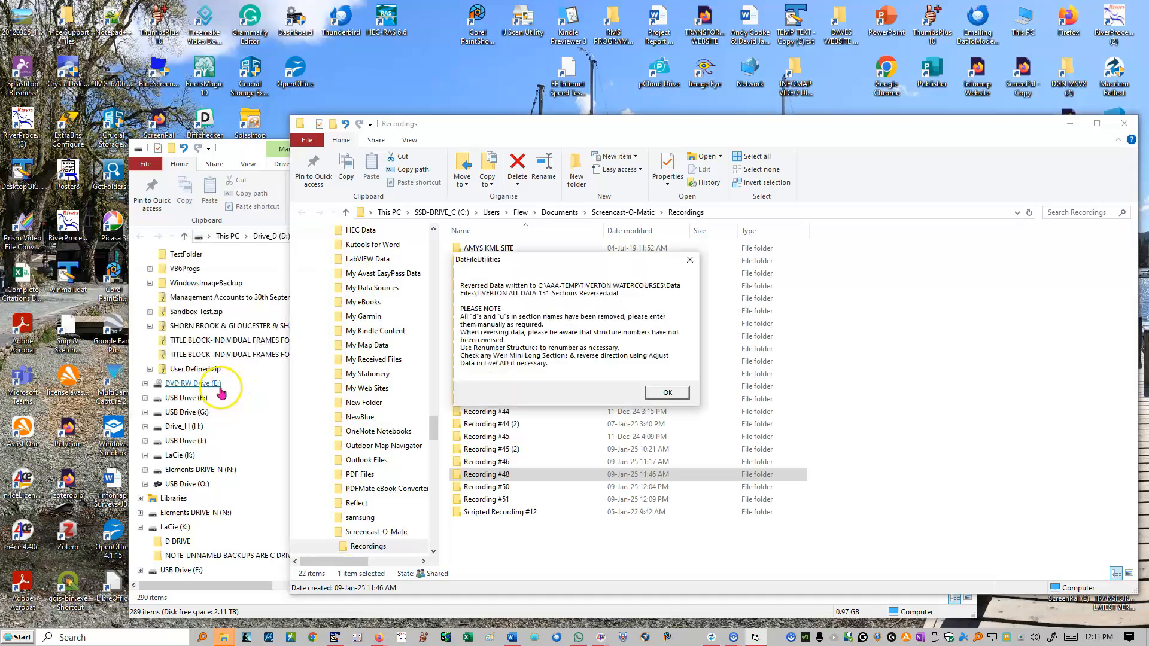
{"action": "left_click_drag", "start_coordinate": [551, 264], "coordinate": [153, 259]}
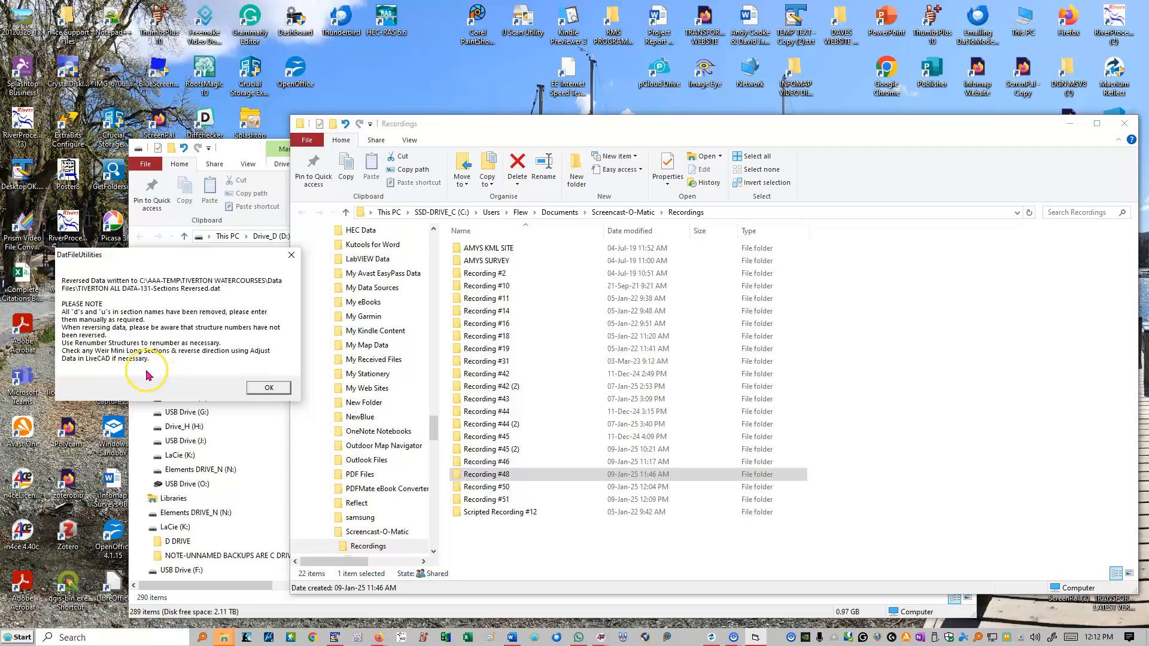
{"action": "left_click", "coordinate": [269, 388]}
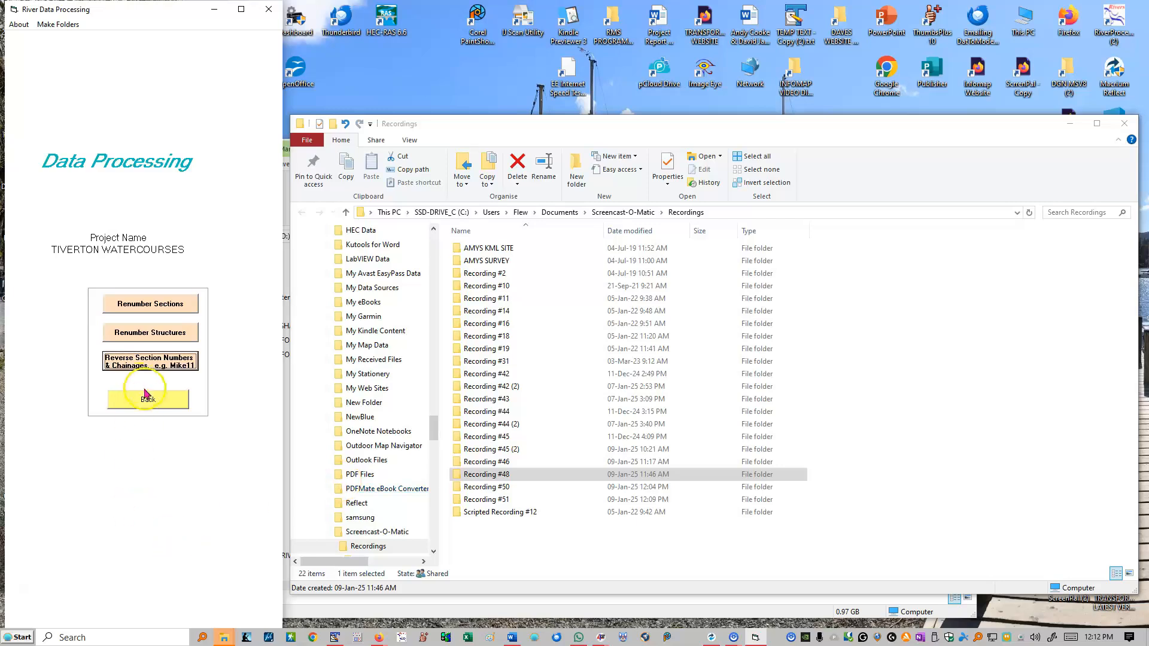
{"action": "left_click", "coordinate": [146, 399]}
{"action": "left_click", "coordinate": [110, 426]}
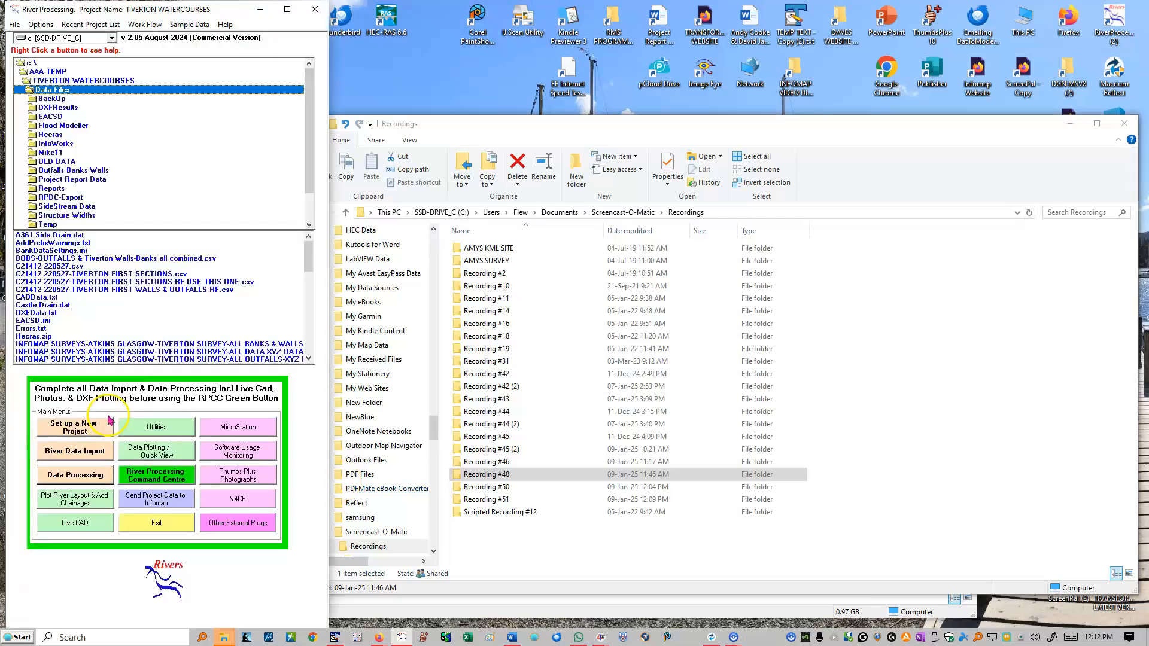
Bring up the project's Data Files folder, sort it by date modified, and open TIVERTON ALL DATA-131-Sections Reversed.dat.
{"action": "left_click", "coordinate": [557, 354]}
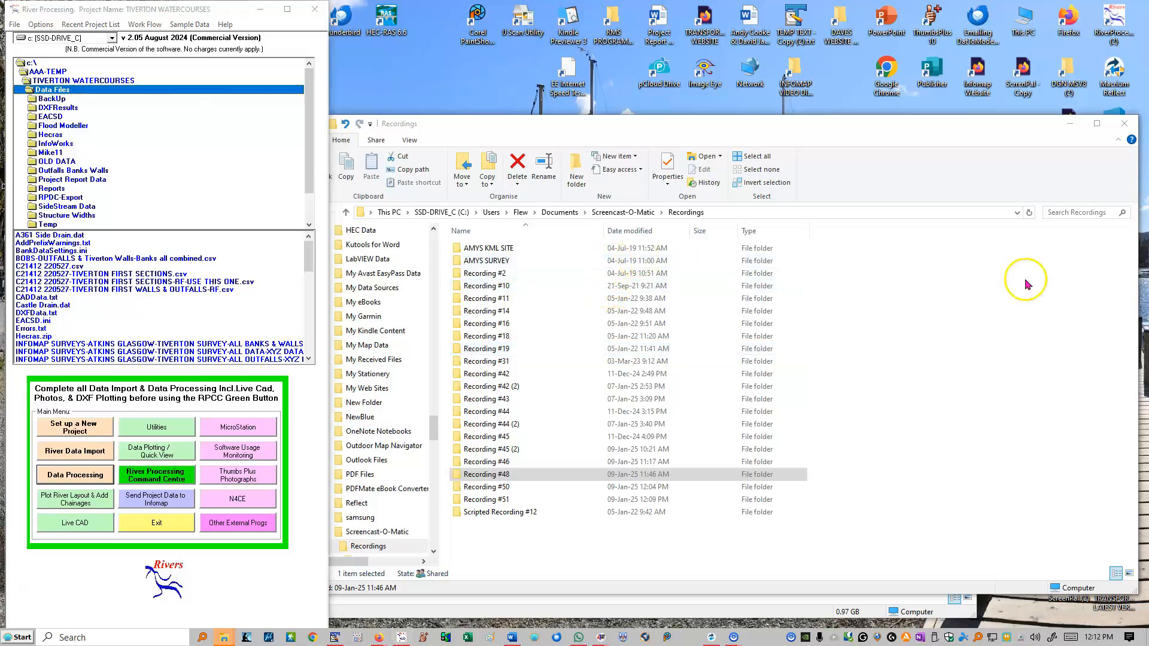
{"action": "left_click_drag", "start_coordinate": [772, 213], "coordinate": [596, 143]}
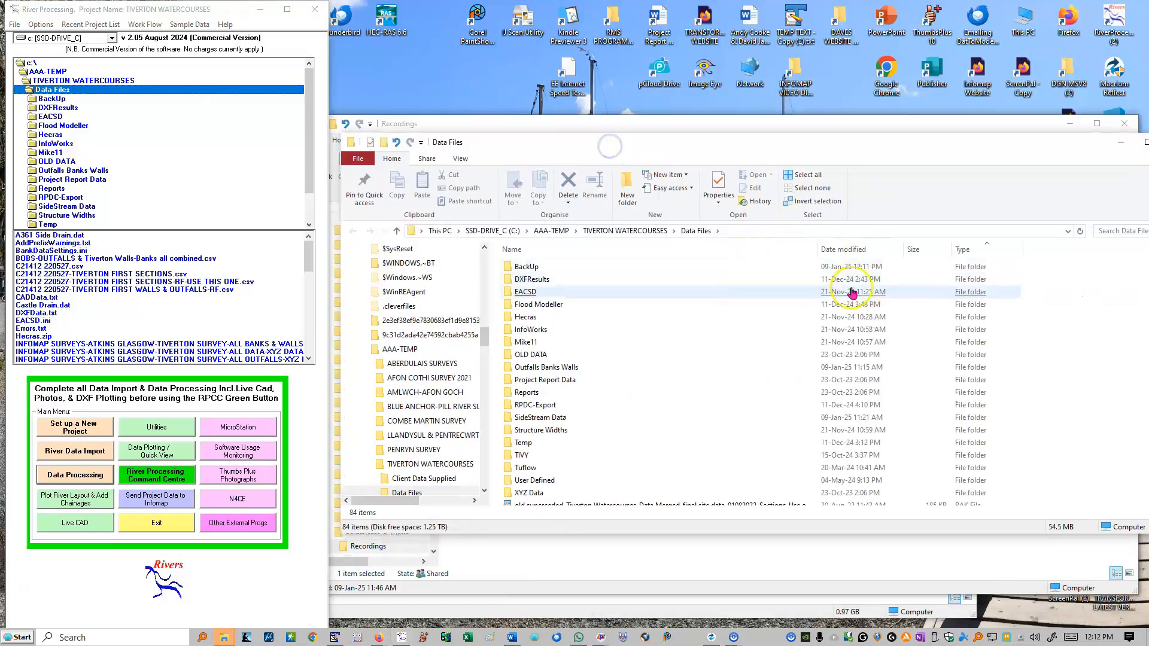
{"action": "left_click", "coordinate": [848, 249]}
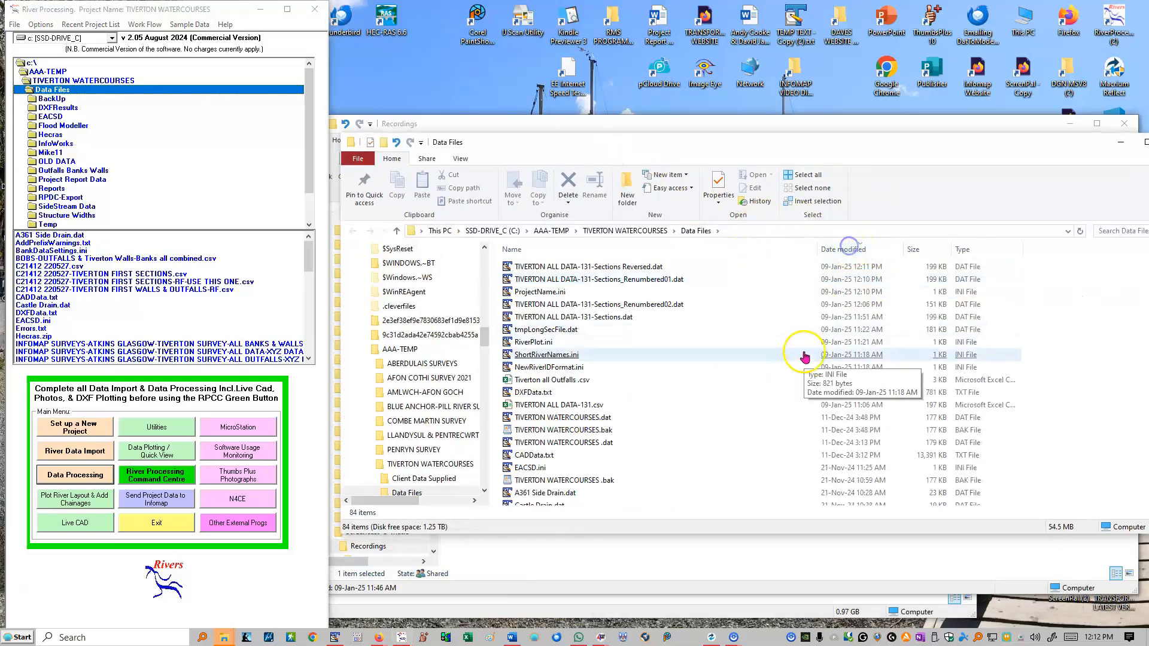
{"action": "left_click", "coordinate": [598, 267]}
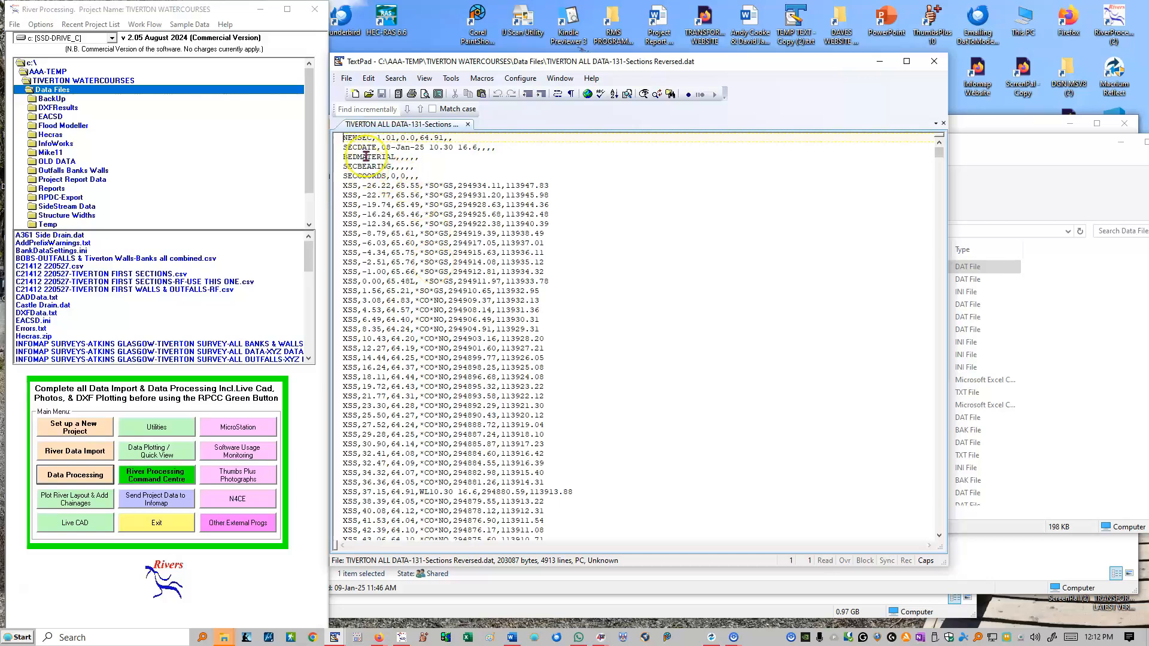
Look through the reversed file's section headers and place the cursor after section number 1.12.
{"action": "scroll", "coordinate": [496, 248], "scroll_direction": "down", "scroll_amount": 18}
{"action": "scroll", "coordinate": [477, 268], "scroll_direction": "down", "scroll_amount": 20}
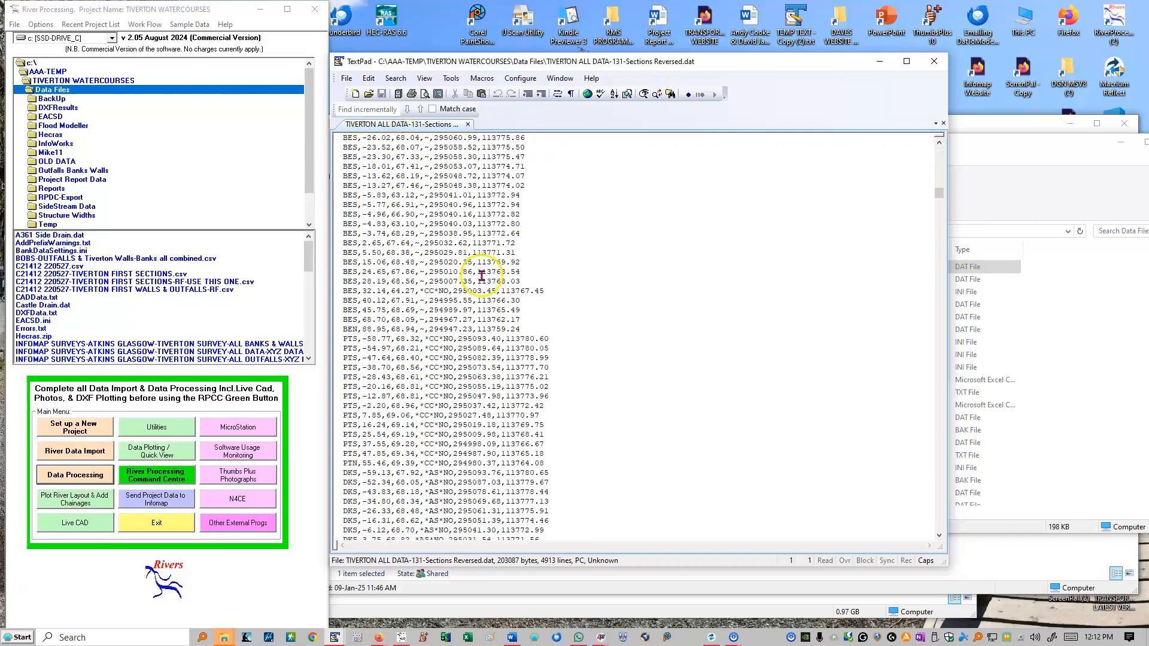
{"action": "scroll", "coordinate": [469, 301], "scroll_direction": "up", "scroll_amount": 20}
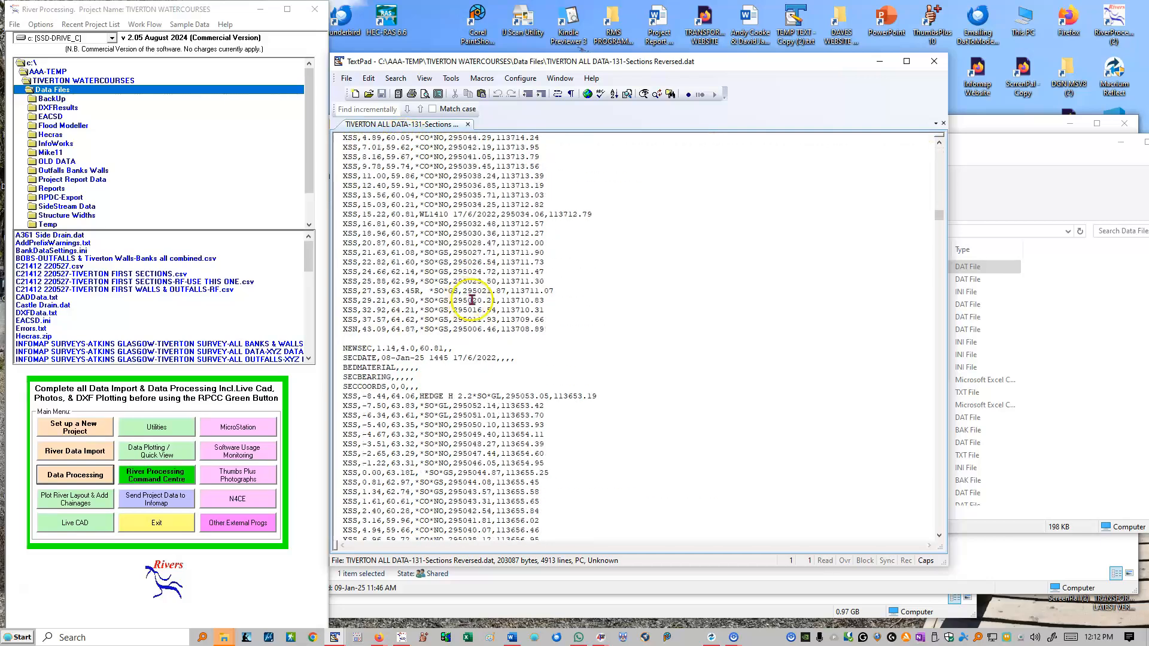
{"action": "scroll", "coordinate": [471, 297], "scroll_direction": "up", "scroll_amount": 14}
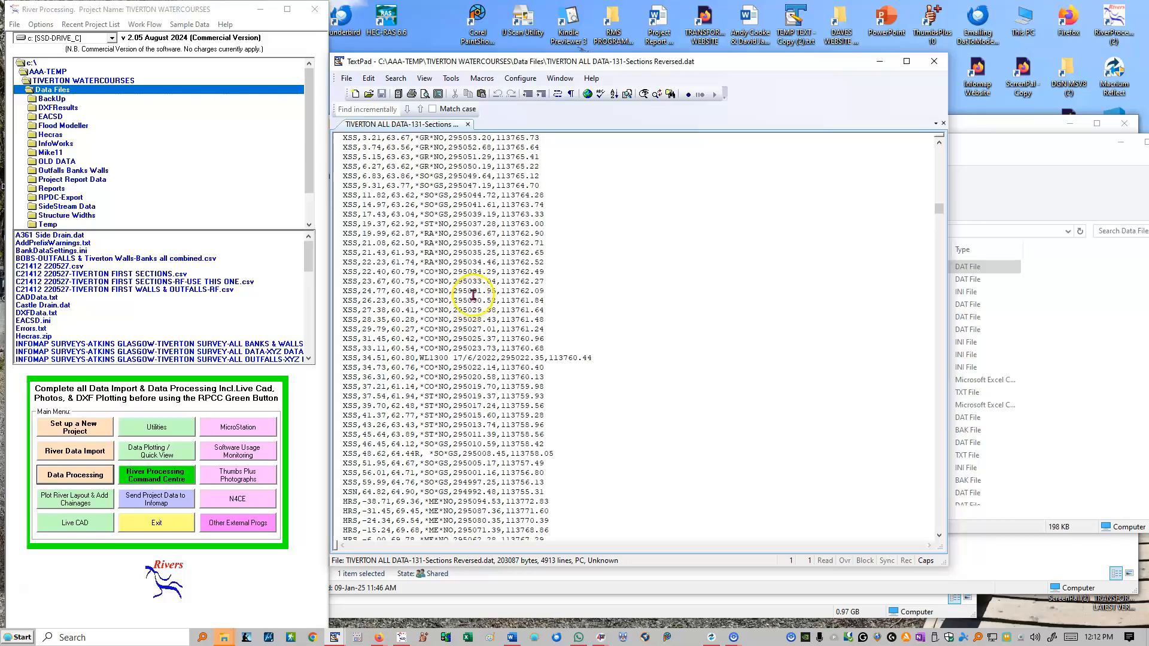
{"action": "scroll", "coordinate": [472, 294], "scroll_direction": "up", "scroll_amount": 14}
{"action": "scroll", "coordinate": [473, 292], "scroll_direction": "up", "scroll_amount": 14}
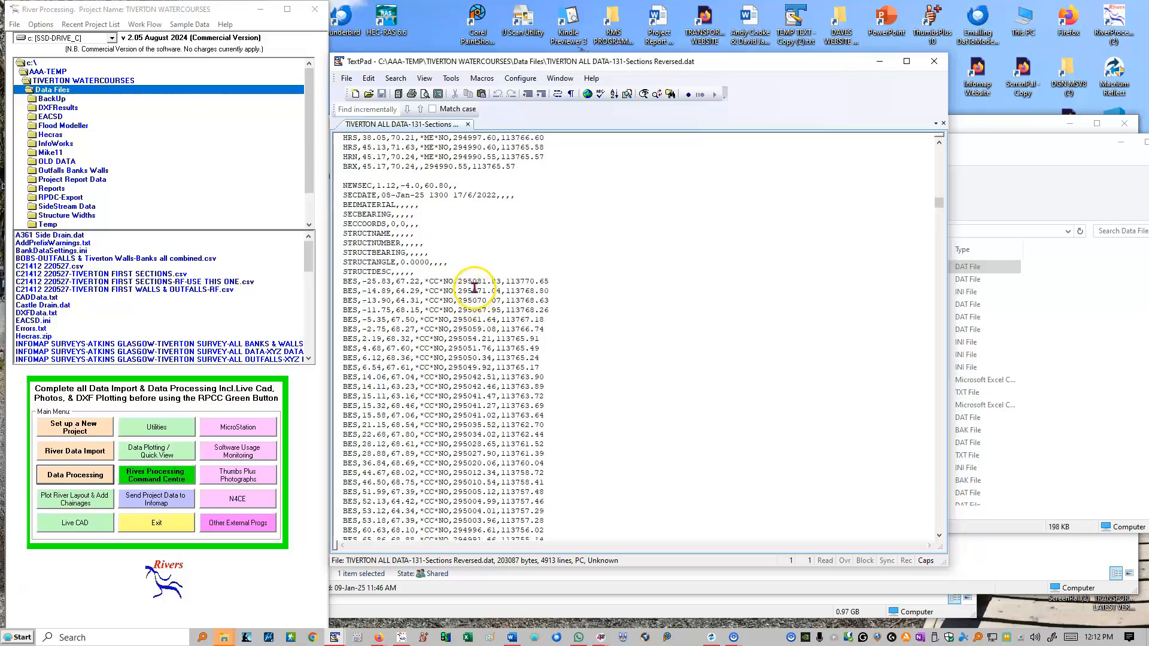
{"action": "left_click", "coordinate": [396, 186]}
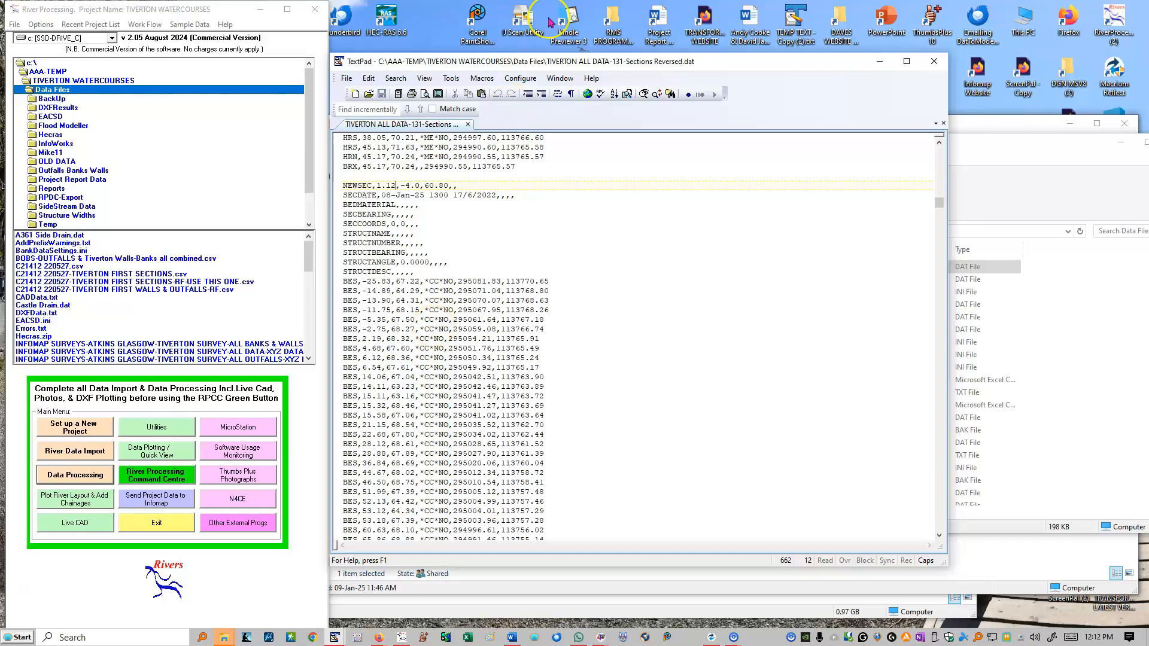
Highlight the first point's coordinates and the header chainage of section 1.01 at the start of the reversed file.
{"action": "scroll", "coordinate": [405, 191], "scroll_direction": "up", "scroll_amount": 15}
{"action": "scroll", "coordinate": [405, 190], "scroll_direction": "up", "scroll_amount": 15}
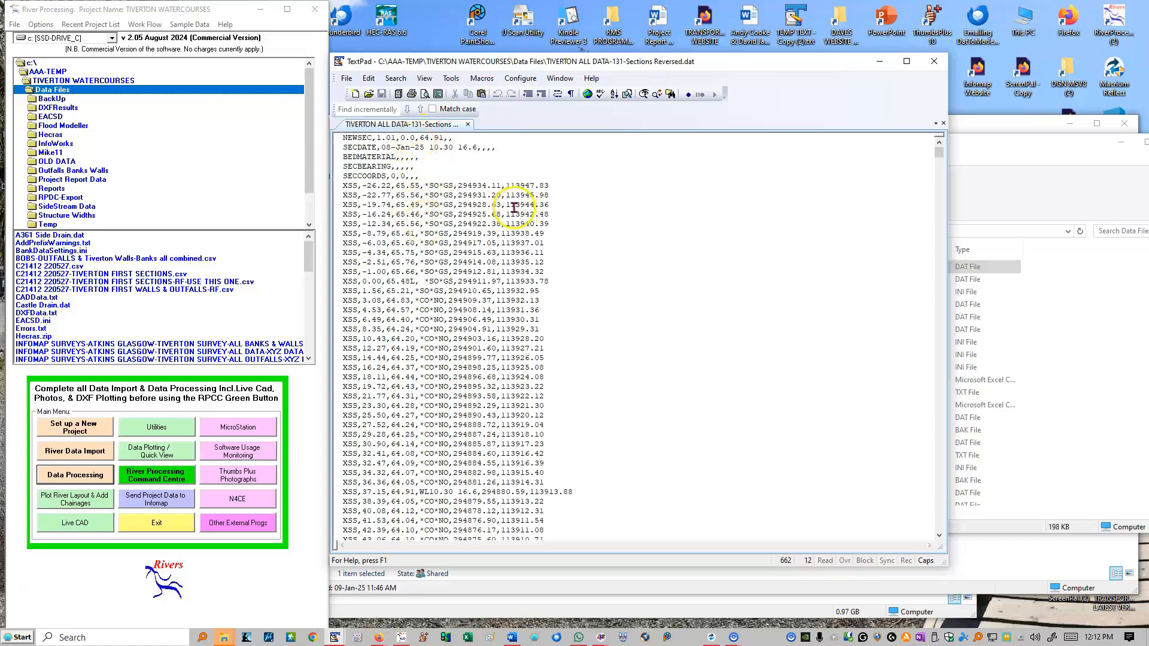
{"action": "left_click_drag", "start_coordinate": [562, 188], "coordinate": [467, 187]}
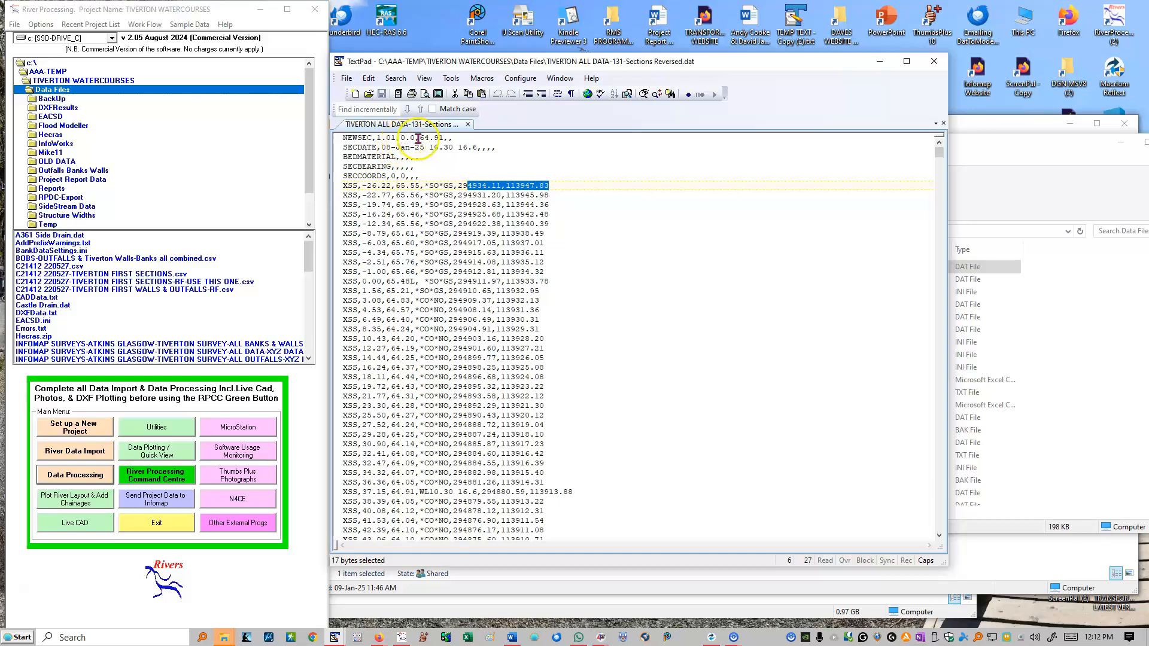
{"action": "left_click_drag", "start_coordinate": [415, 138], "coordinate": [395, 142]}
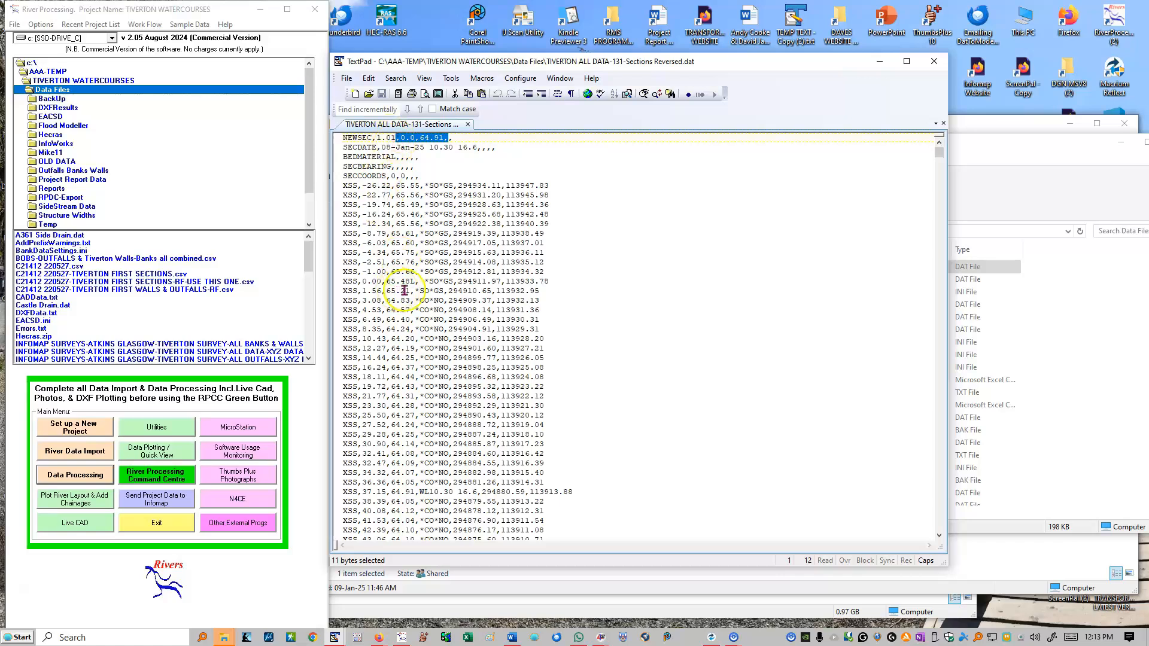
Return to the Data Files folder and open the unreversed survey file TIVERTON WATERCOURSES .dat.
{"action": "left_click", "coordinate": [1025, 190]}
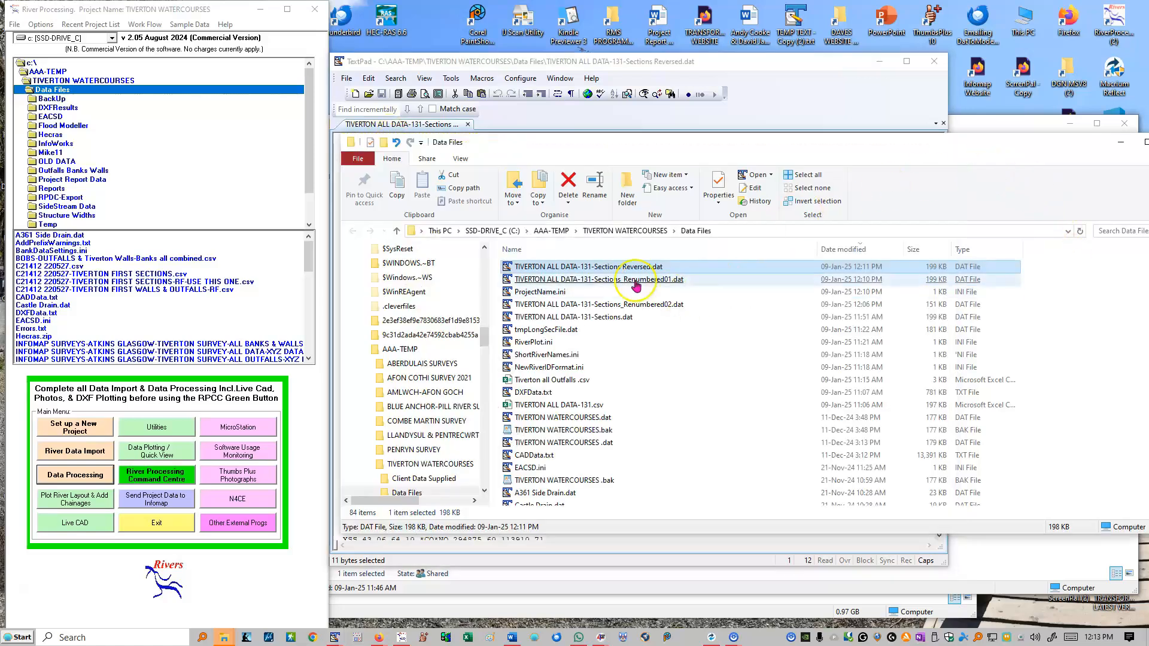
{"action": "left_click", "coordinate": [610, 393]}
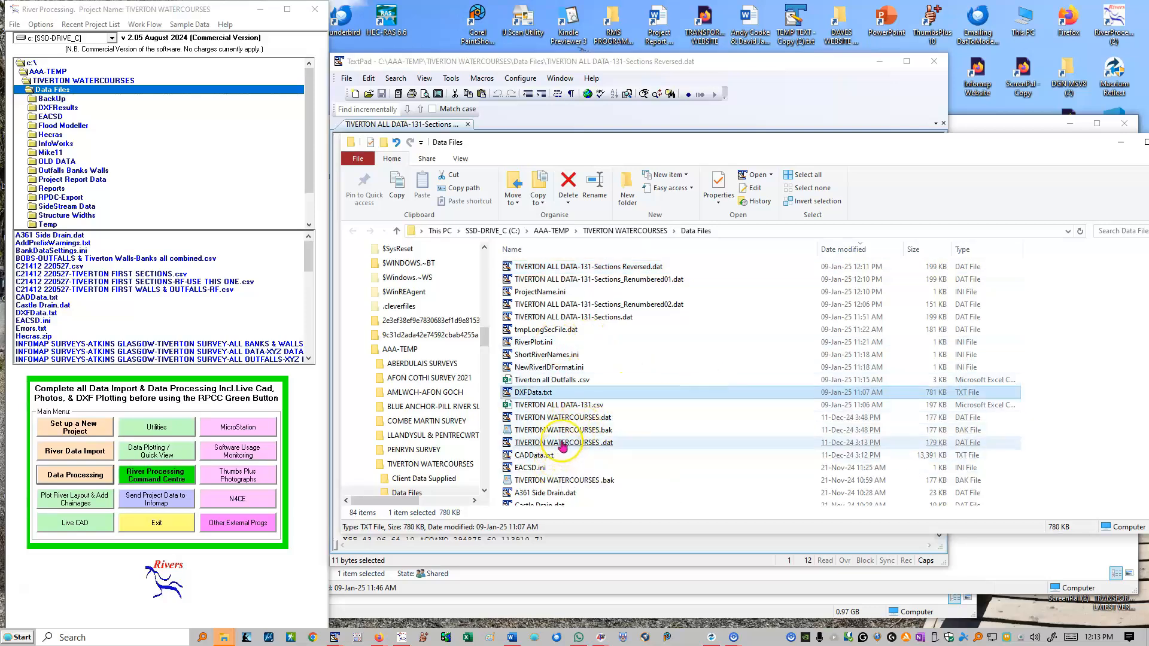
{"action": "double_click", "coordinate": [562, 442]}
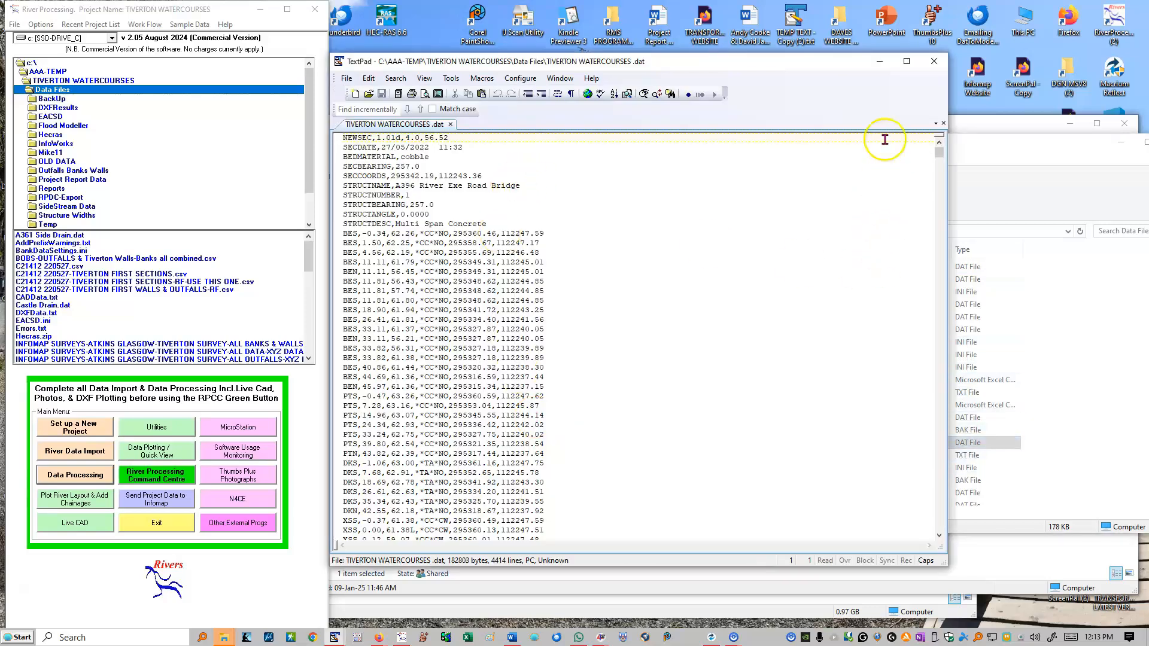
Find section 1.52, the last section of river 1, and highlight its first point's coordinates.
{"action": "left_click_drag", "start_coordinate": [939, 149], "coordinate": [953, 541]}
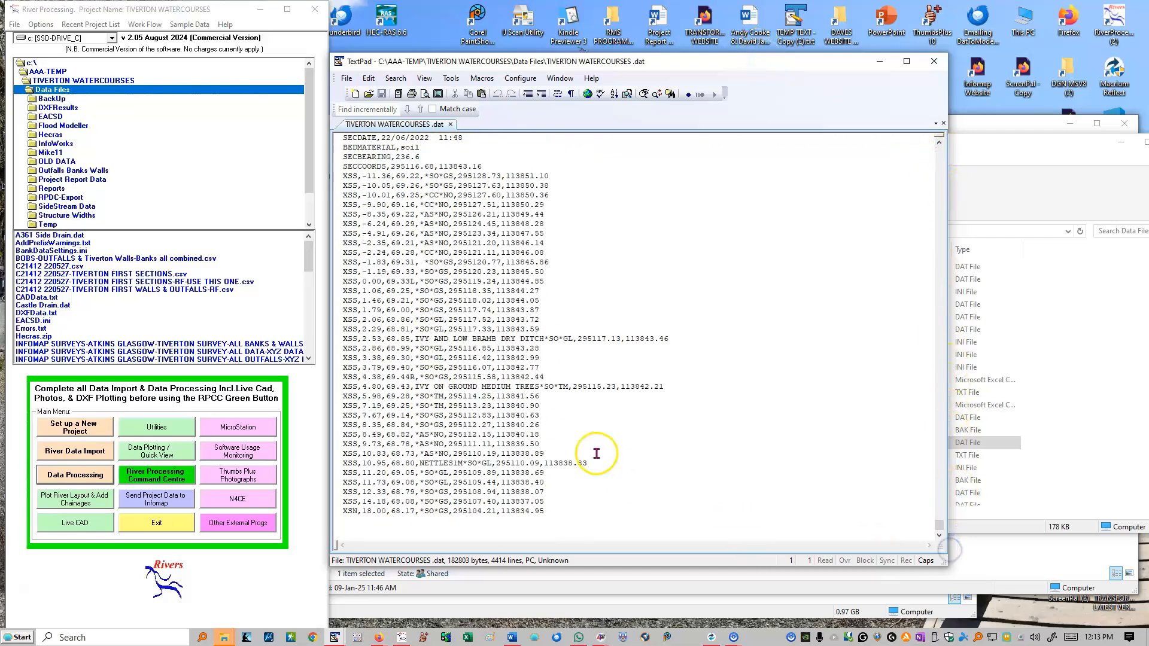
{"action": "scroll", "coordinate": [691, 395], "scroll_direction": "up", "scroll_amount": 20}
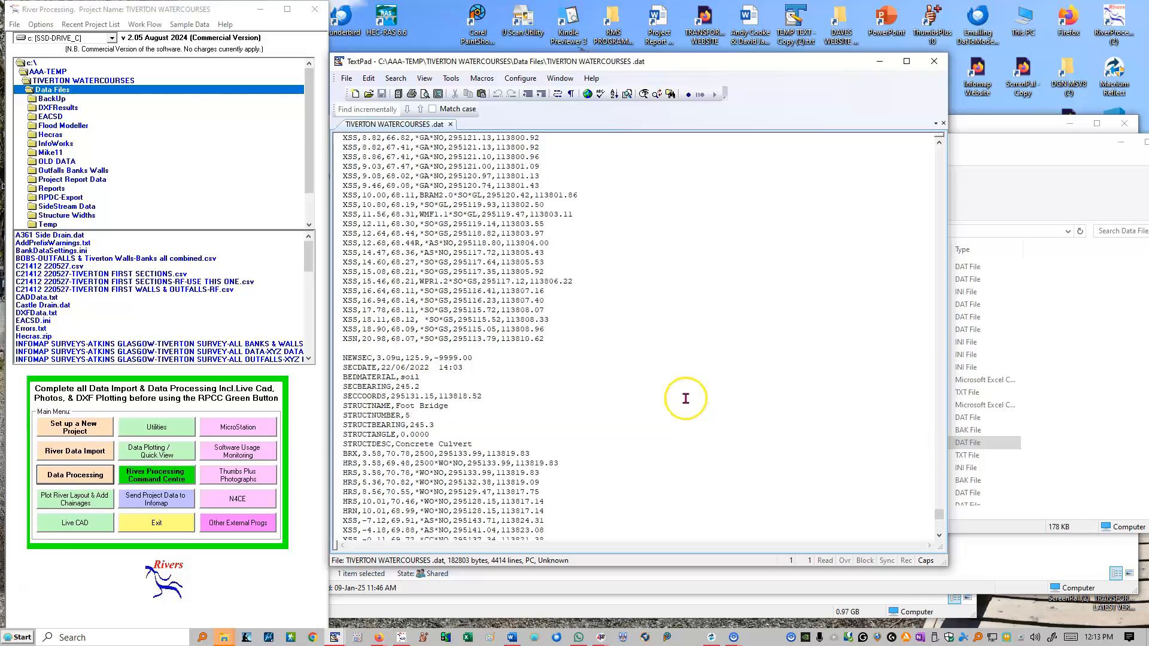
{"action": "scroll", "coordinate": [697, 377], "scroll_direction": "up", "scroll_amount": 15}
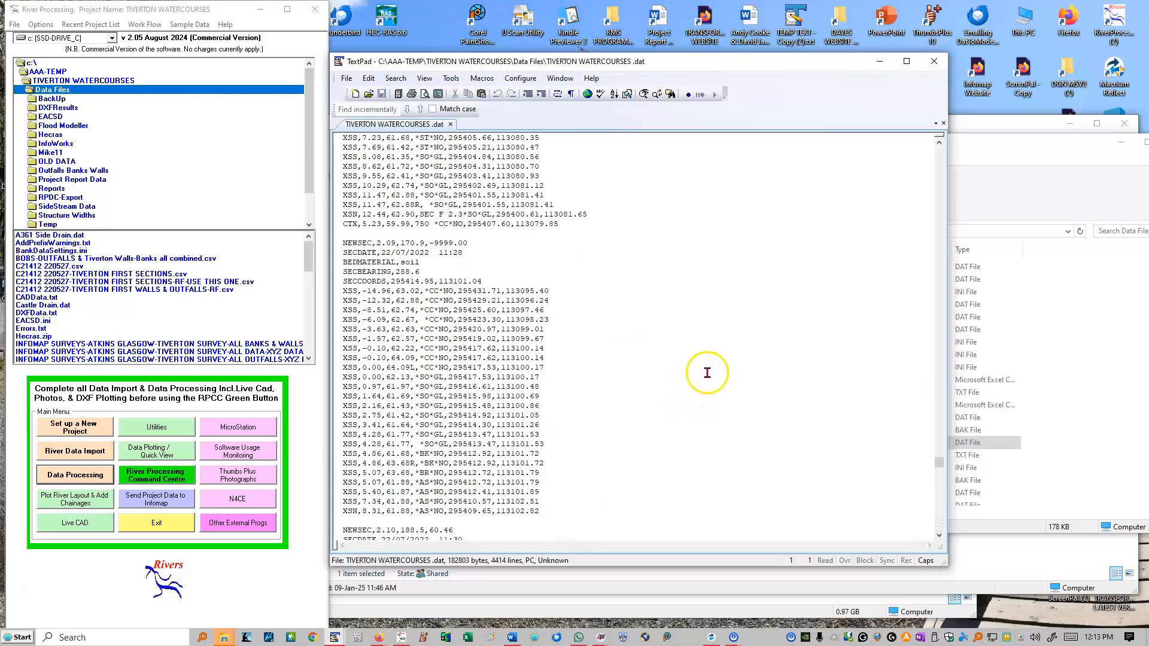
{"action": "scroll", "coordinate": [724, 347], "scroll_direction": "up", "scroll_amount": 3}
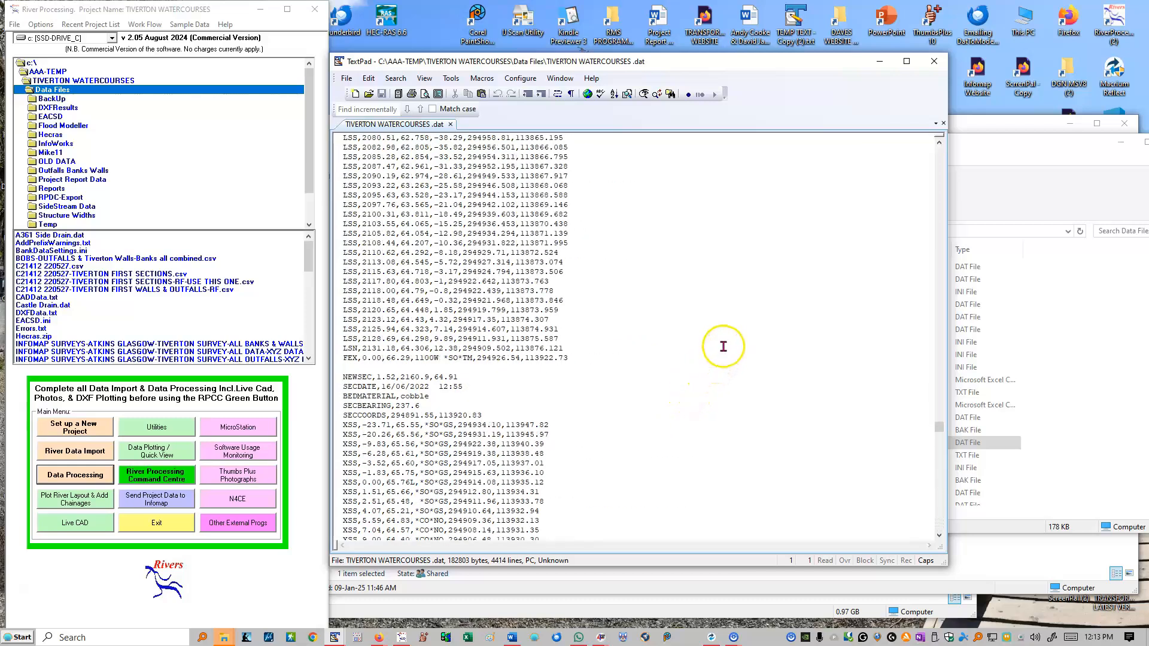
{"action": "scroll", "coordinate": [723, 347], "scroll_direction": "down", "scroll_amount": 13}
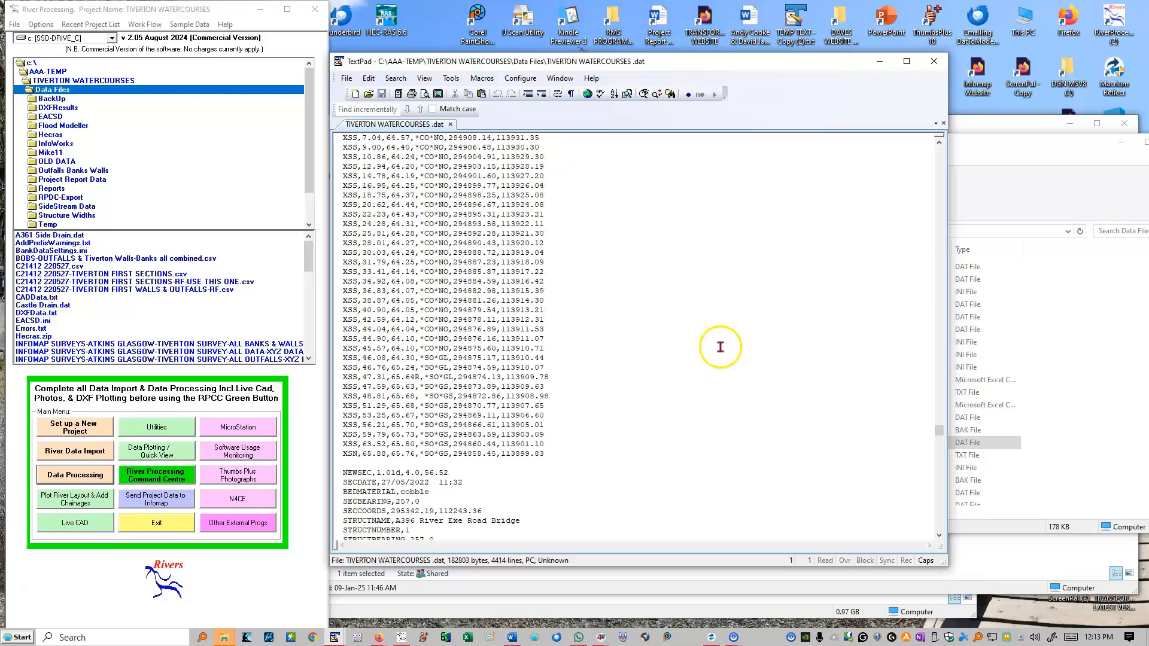
{"action": "left_click_drag", "start_coordinate": [937, 436], "coordinate": [936, 432]}
{"action": "left_click_drag", "start_coordinate": [548, 319], "coordinate": [457, 321]}
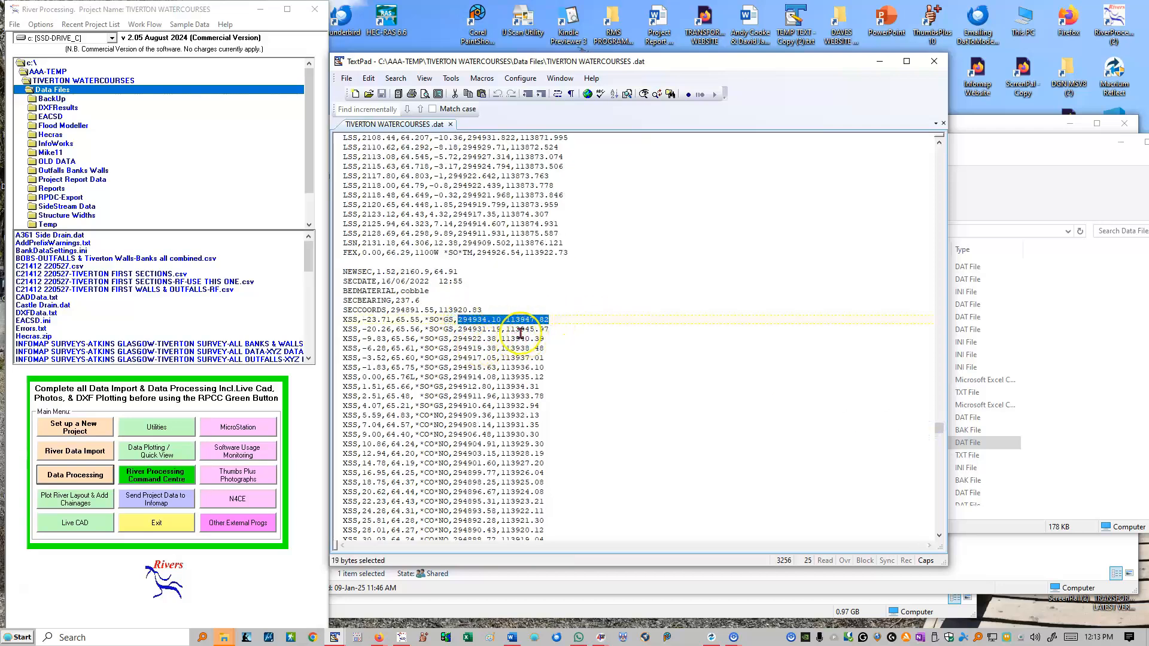
Move the original file's window aside, highlight the reversed file's first point coordinates for comparison, and close the reversed file.
{"action": "left_click_drag", "start_coordinate": [476, 64], "coordinate": [866, 434]}
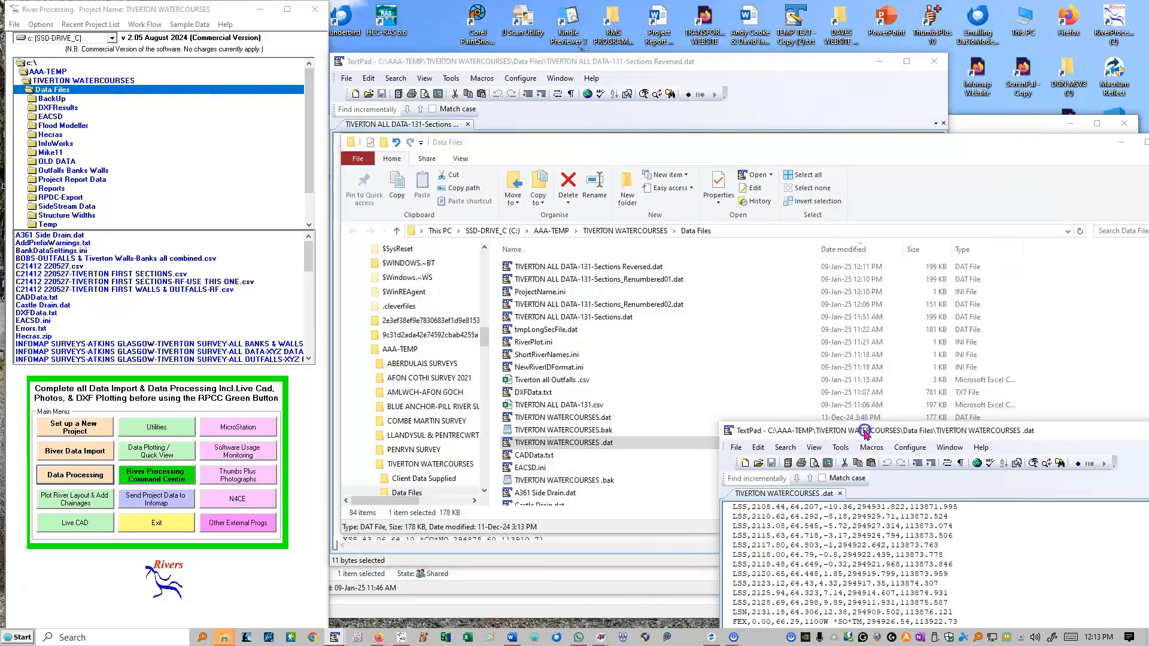
{"action": "left_click", "coordinate": [425, 546]}
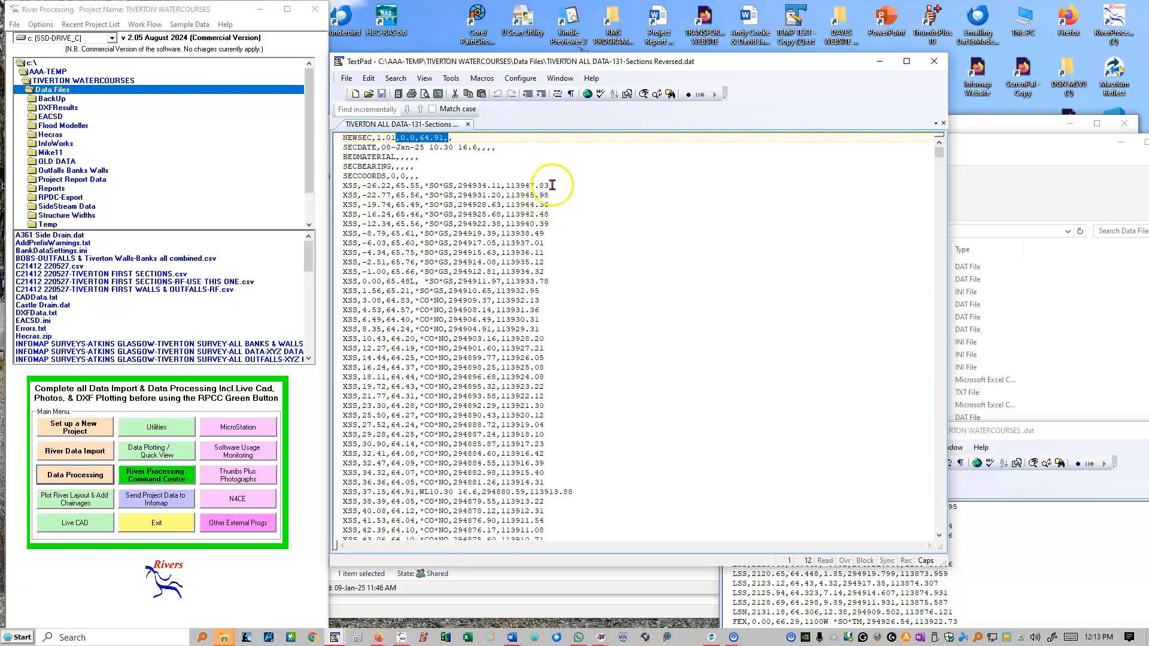
{"action": "left_click_drag", "start_coordinate": [549, 186], "coordinate": [462, 185]}
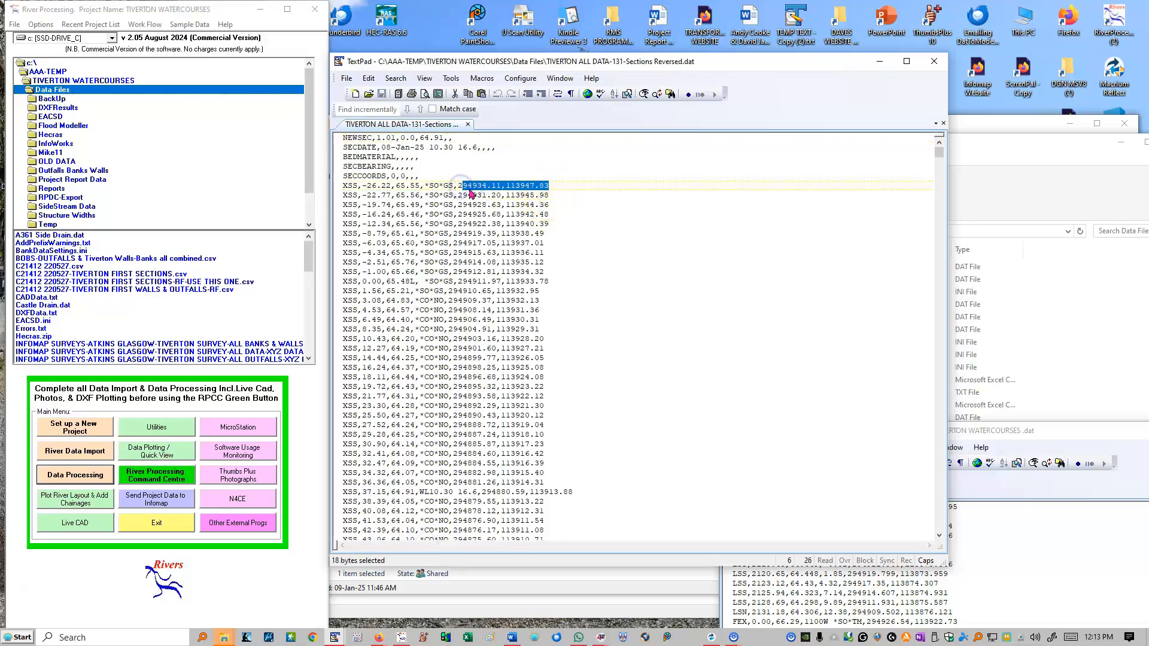
{"action": "left_click", "coordinate": [931, 62]}
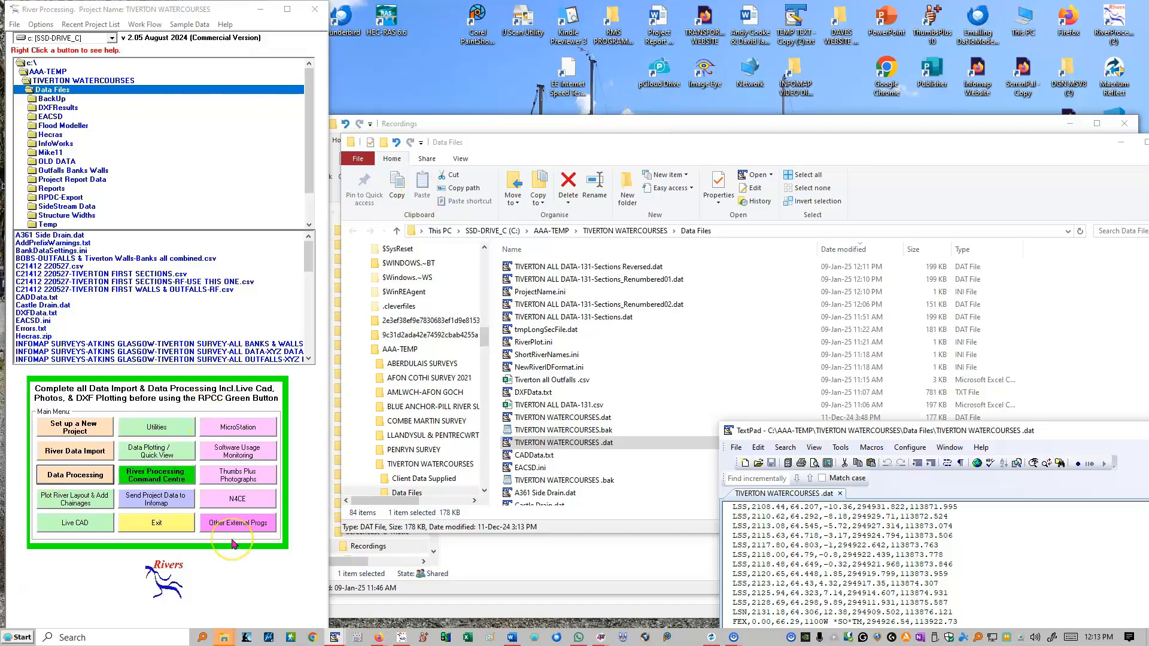